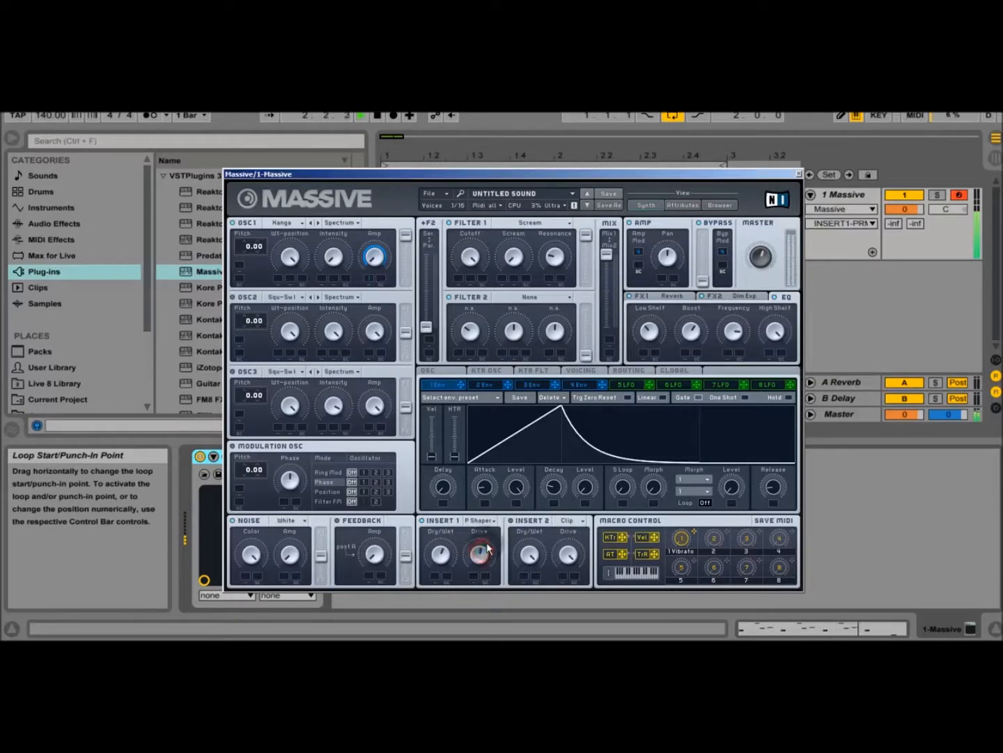
# Step: Slightly lengthen envelope 1's Decay while the loop plays, and stop playback
pyautogui.click(559, 485)
pyautogui.moveTo(560, 482)
pyautogui.mouseDown()
pyautogui.moveTo(560, 490)
pyautogui.moveTo(563, 481)
pyautogui.mouseUp()
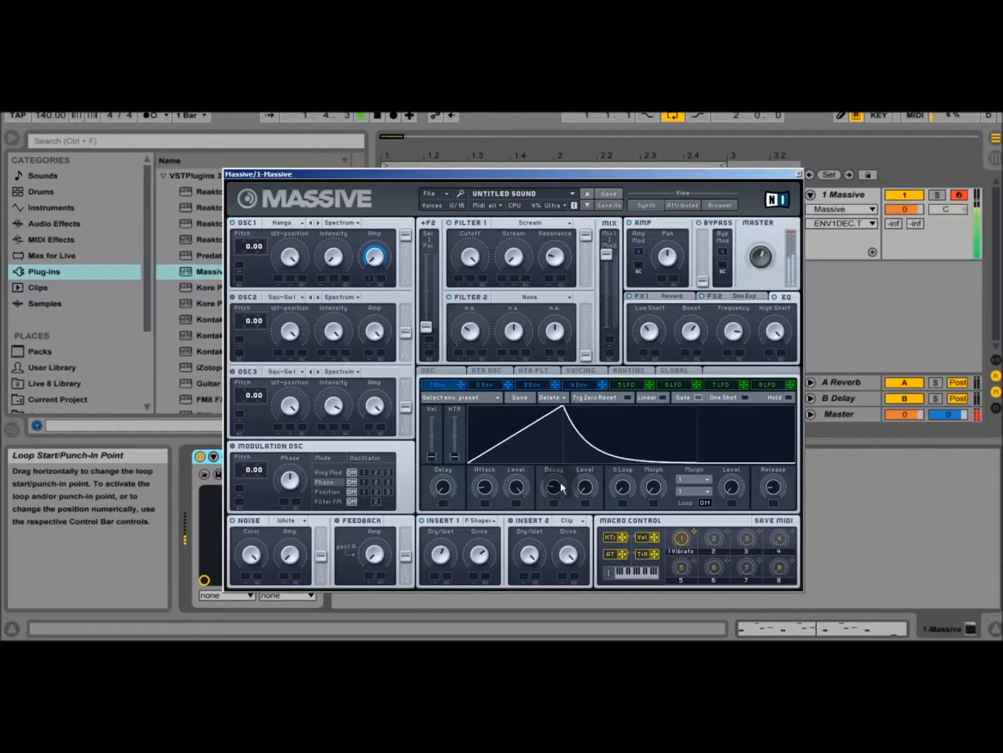
pyautogui.click(377, 115)
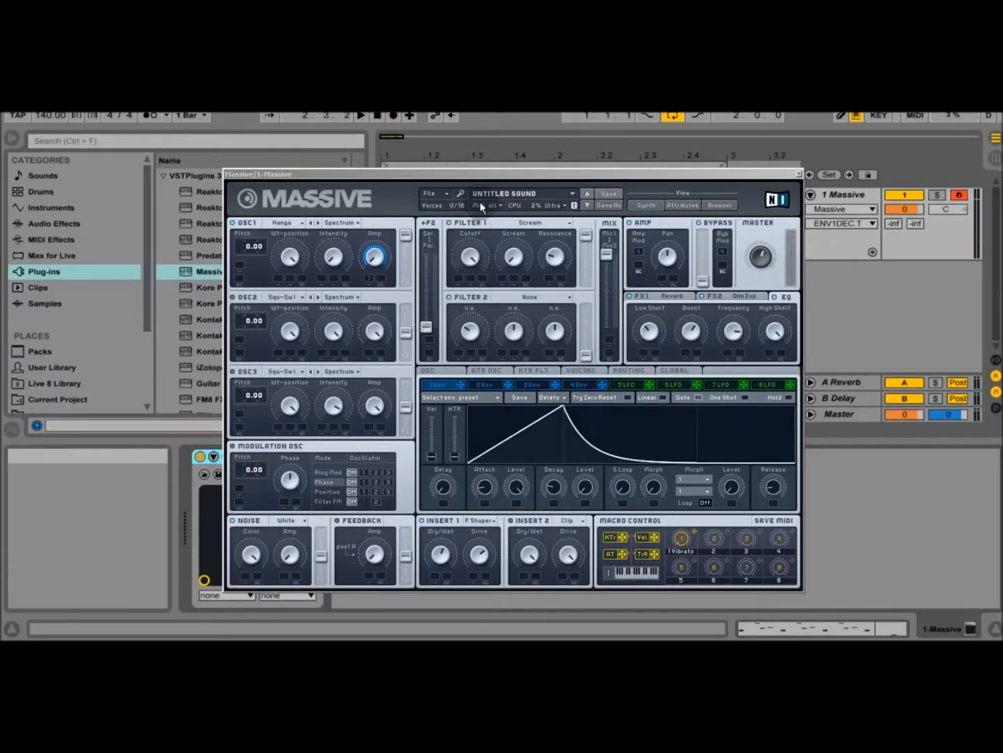
# Step: Set oscillator 1 to the Kangaroo wavetable in Spectrum mode
pyautogui.click(436, 194)
pyautogui.click(359, 199)
pyautogui.click(287, 223)
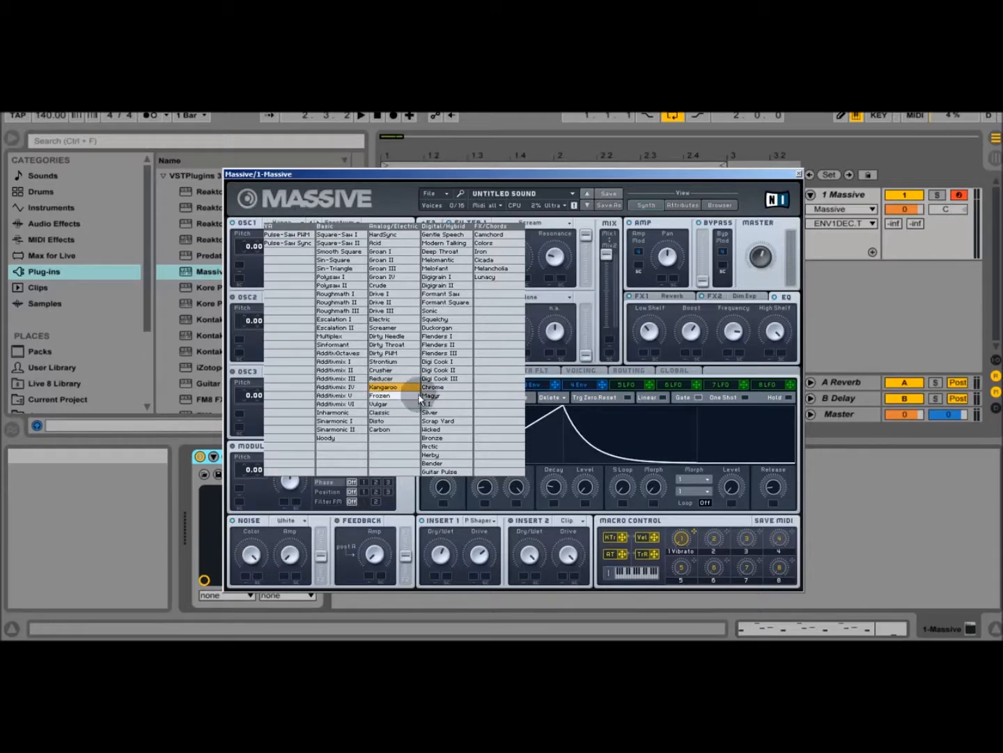
pyautogui.click(395, 388)
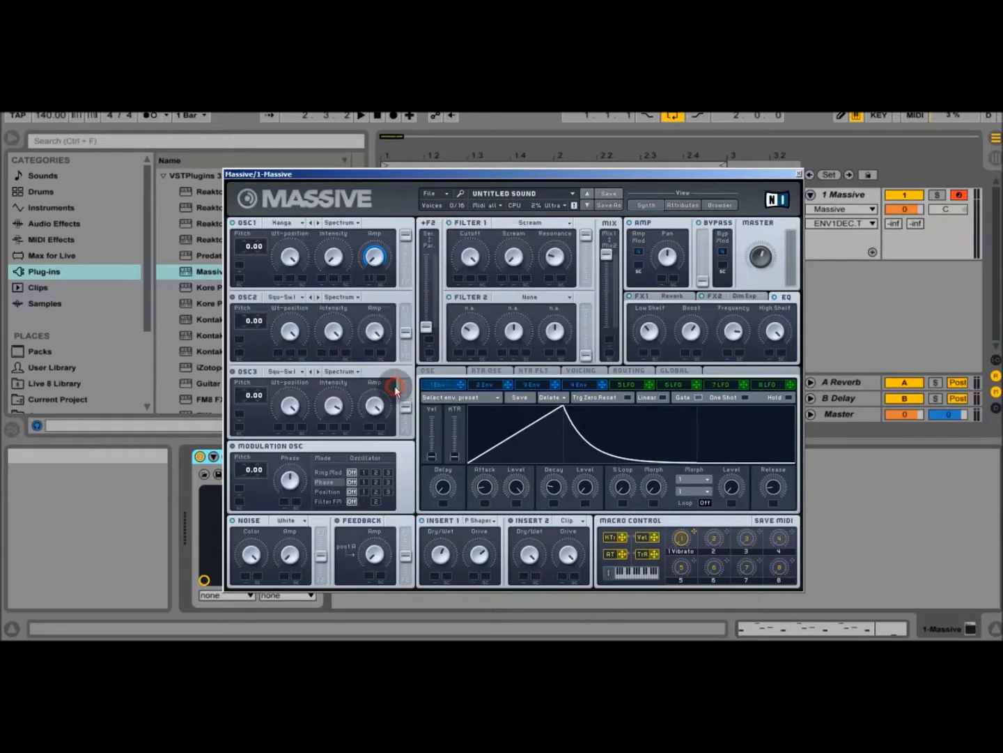
pyautogui.click(341, 222)
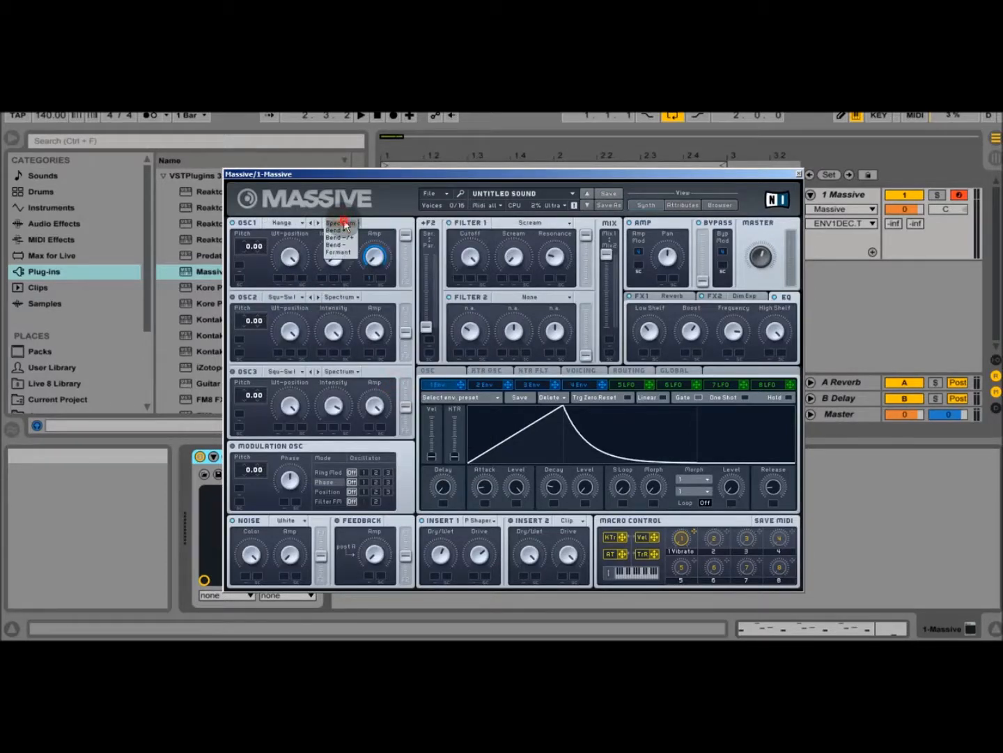
pyautogui.click(344, 224)
# Step: Check oscillator 1's Wt-position, Intensity and Amp knobs, envelope 1's decay level and the envelope 1 modulation slot under Amp
pyautogui.click(291, 256)
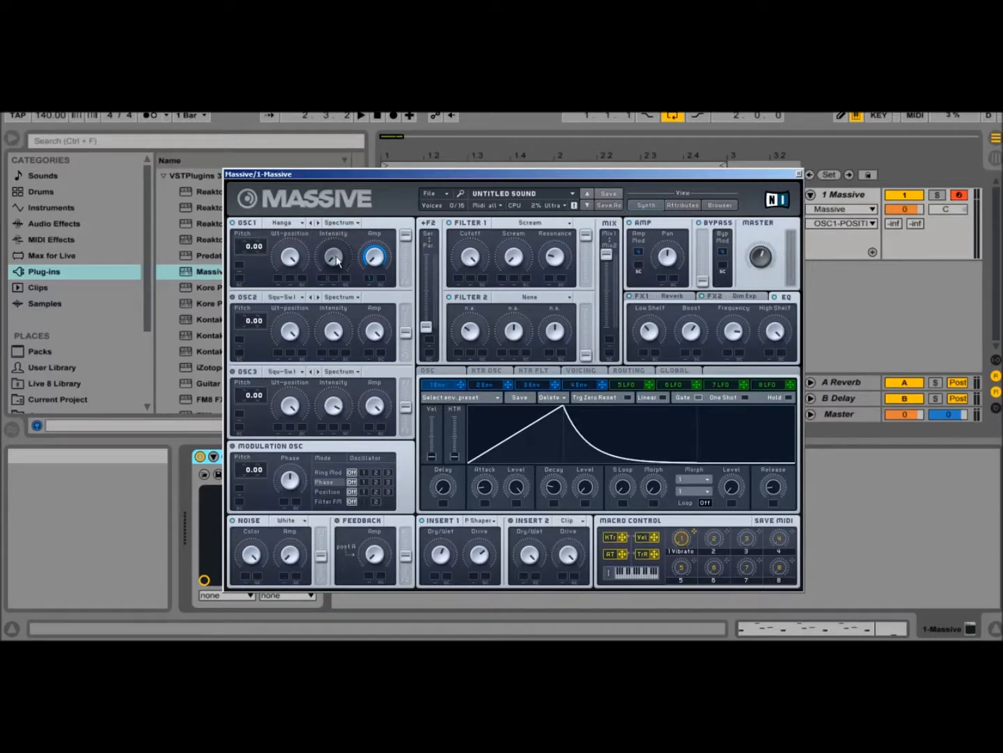
pyautogui.click(336, 257)
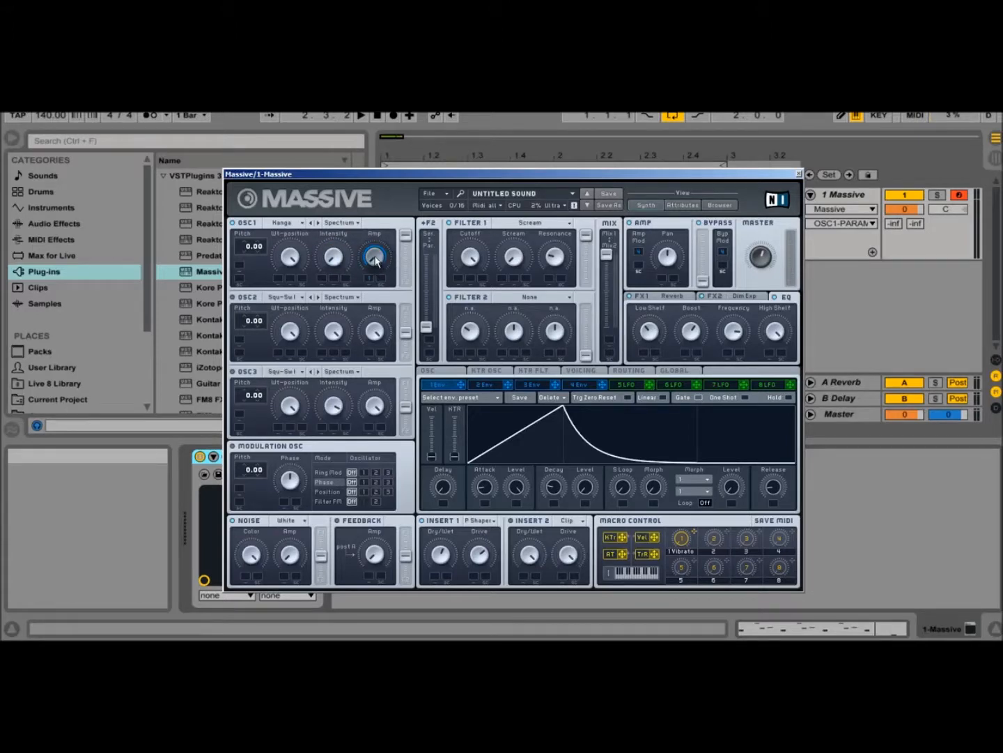
pyautogui.click(376, 257)
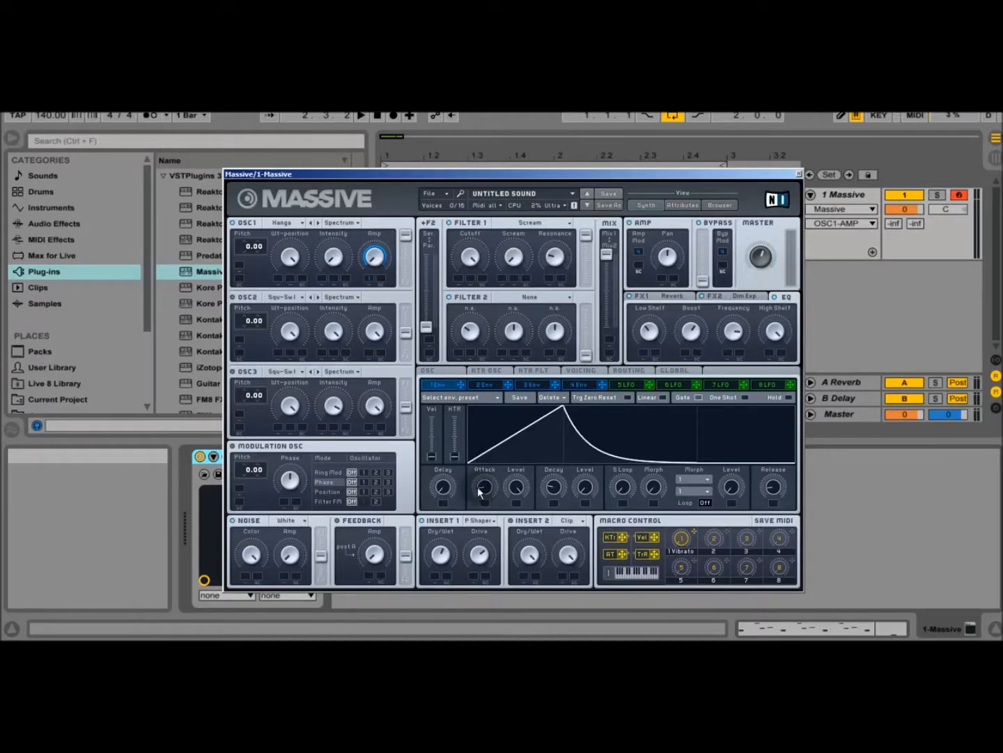
pyautogui.moveTo(584, 489); pyautogui.dragTo(591, 558)
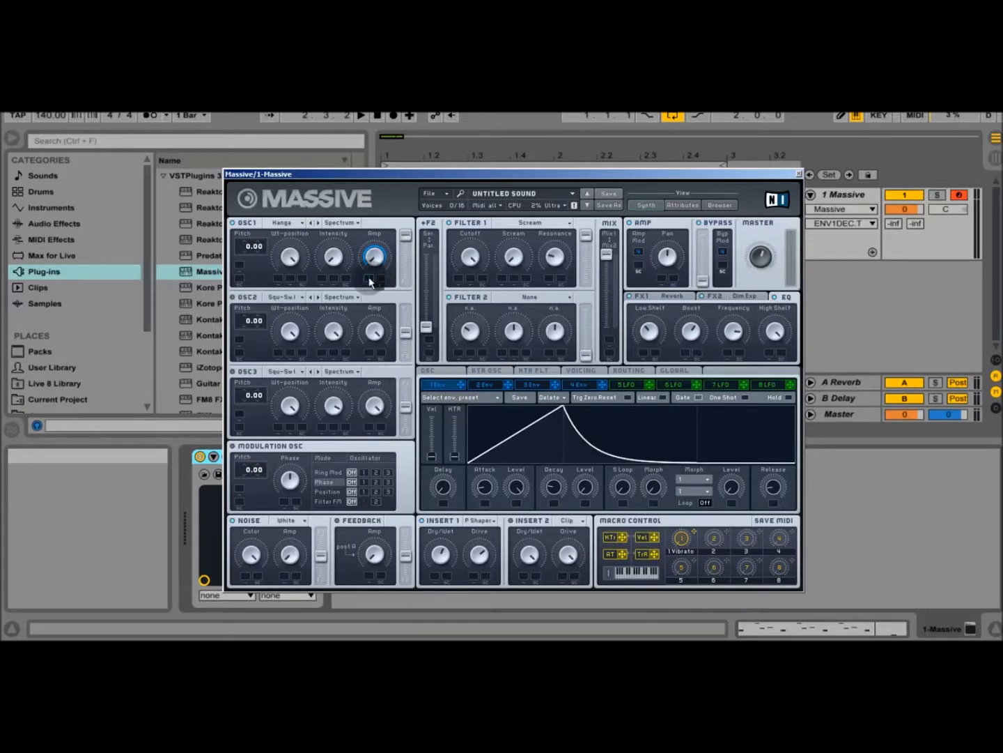
pyautogui.moveTo(370, 280); pyautogui.dragTo(370, 279)
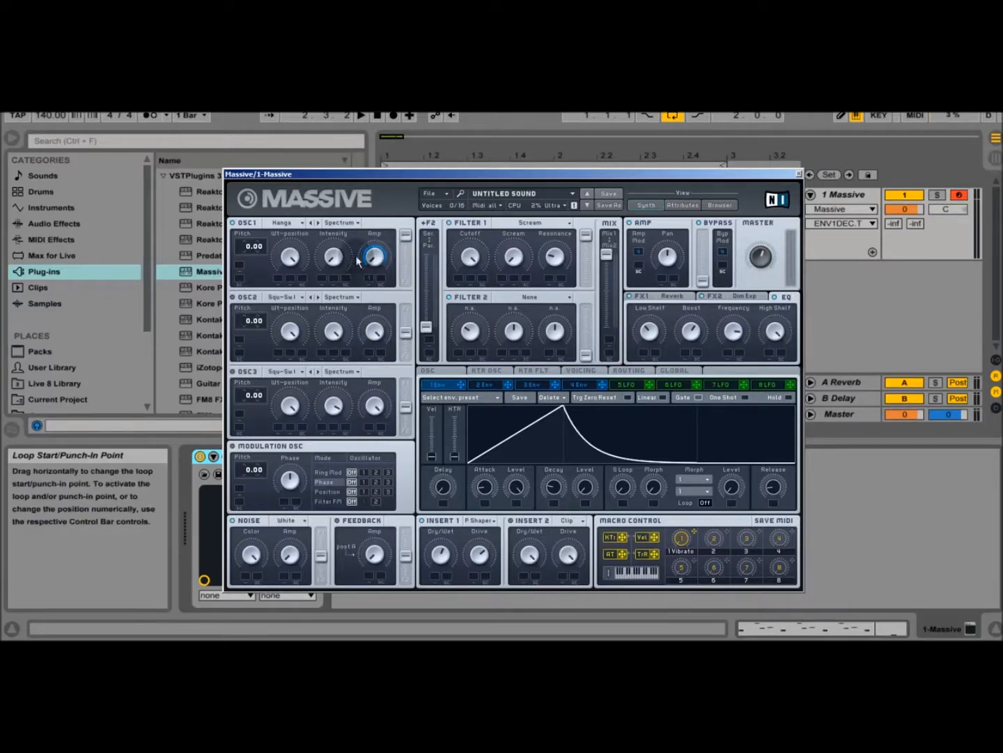
# Step: Set filter 1 to the Scream type and check its Cutoff, Scream and Resonance knobs
pyautogui.click(449, 222)
pyautogui.click(512, 222)
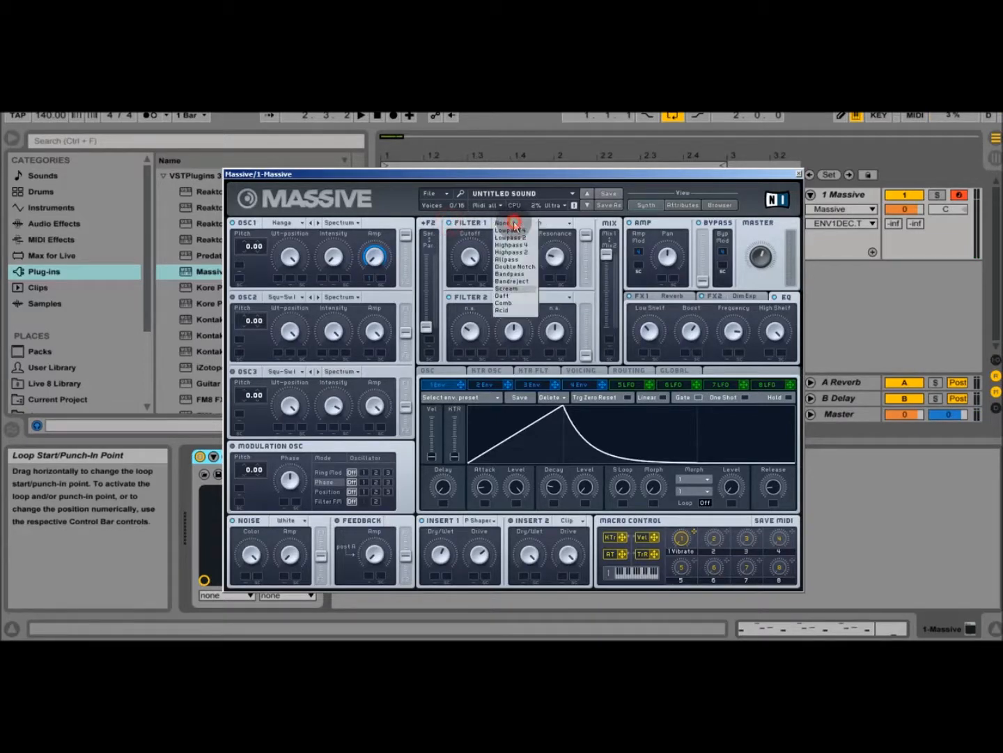
pyautogui.click(520, 285)
pyautogui.click(476, 259)
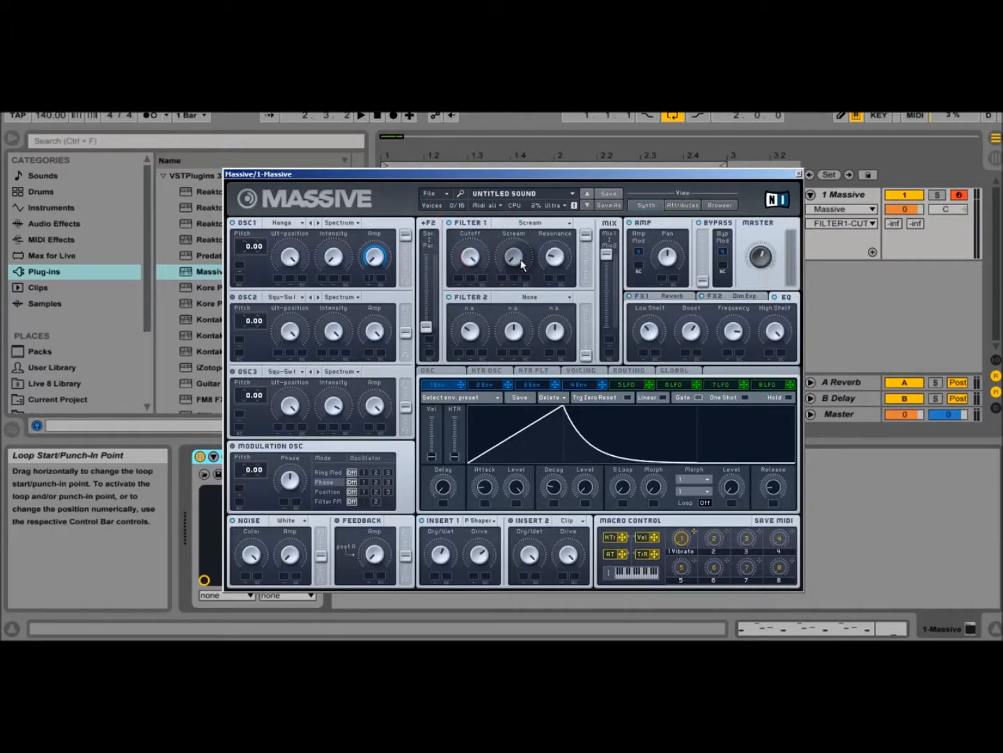
pyautogui.moveTo(518, 267); pyautogui.dragTo(527, 196)
pyautogui.moveTo(515, 255); pyautogui.dragTo(520, 295)
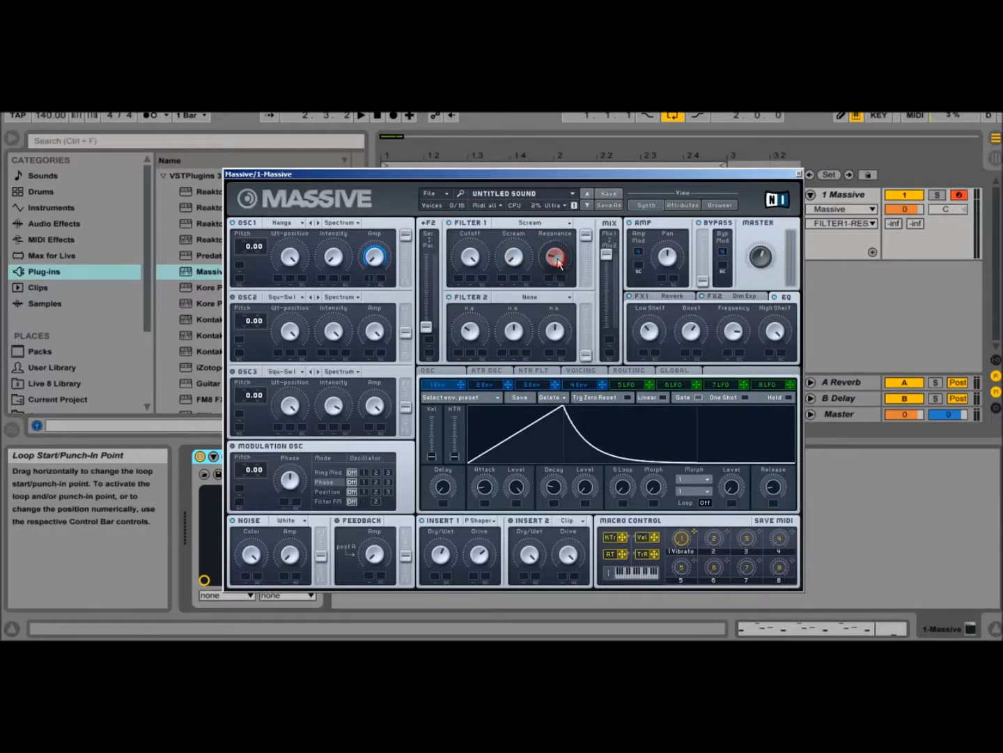
pyautogui.click(556, 262)
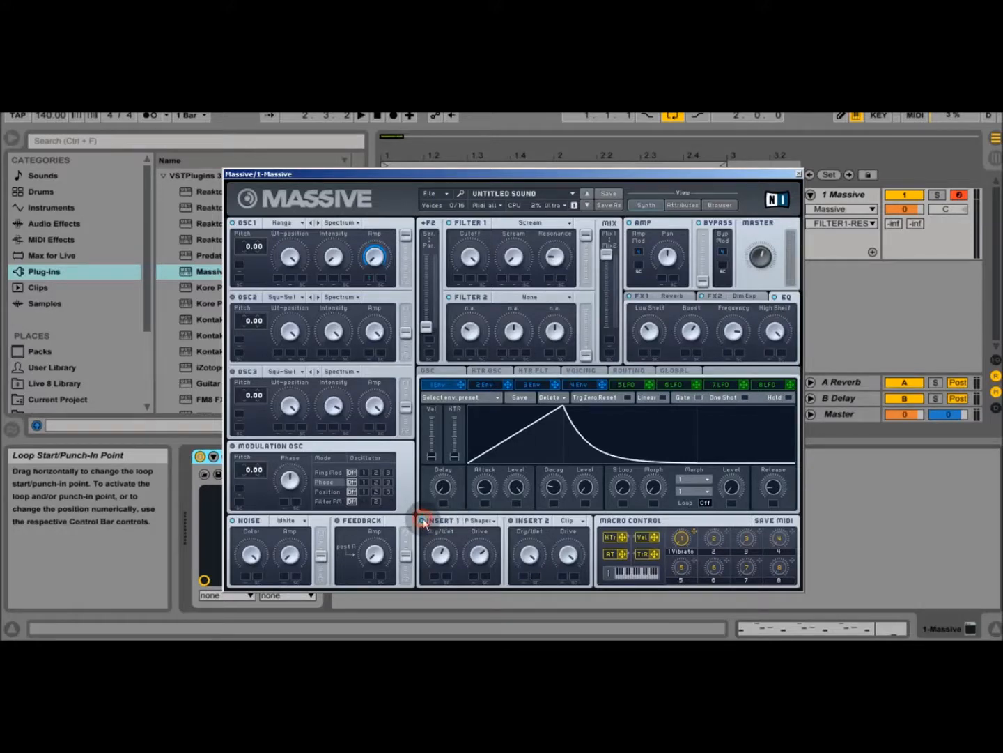
# Step: Set insert 1 to P Shaper and raise its Drive slightly
pyautogui.click(481, 520)
pyautogui.click(488, 571)
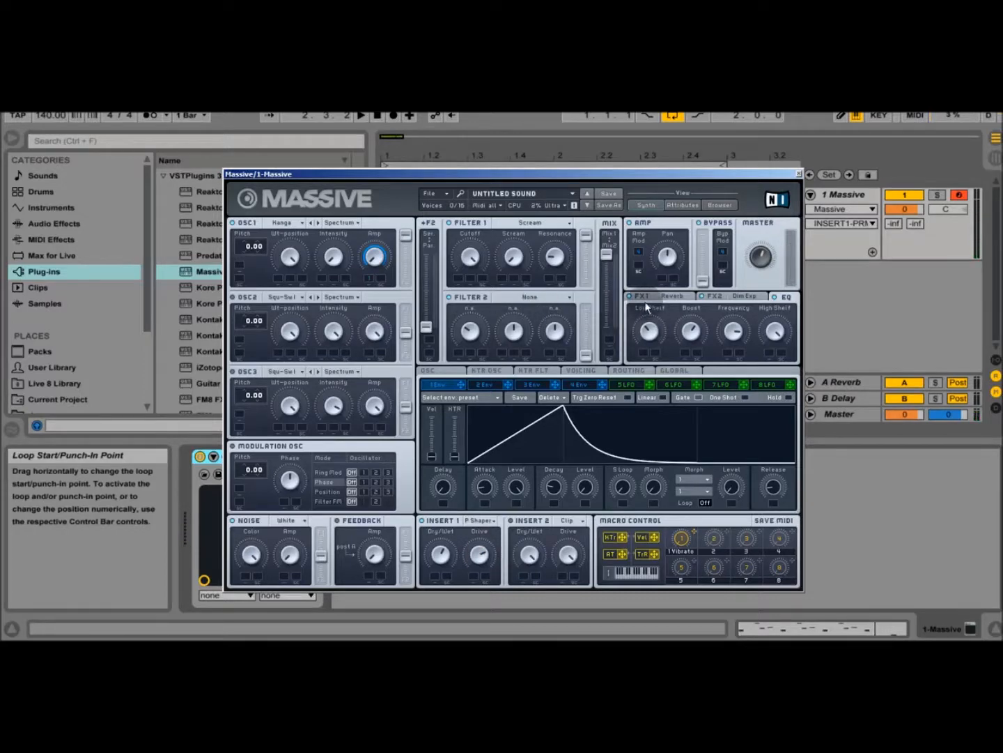
# Step: Set the FX1 effect to Reverb and check its Dry/Wet and Size knobs
pyautogui.click(677, 297)
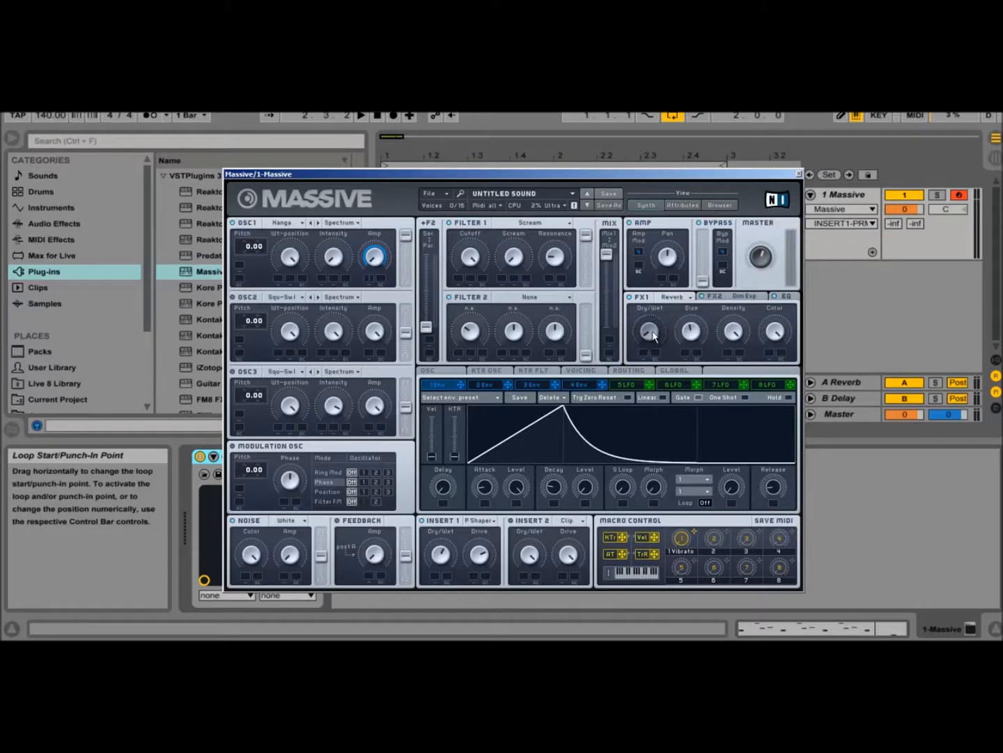
pyautogui.click(683, 298)
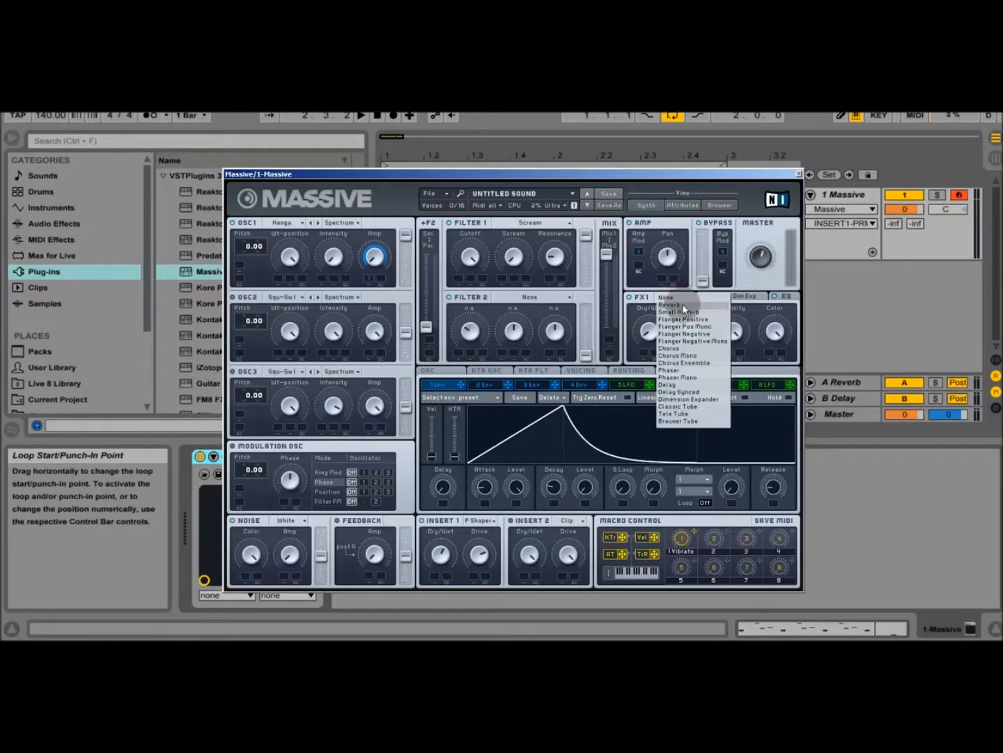
pyautogui.click(684, 308)
pyautogui.click(691, 333)
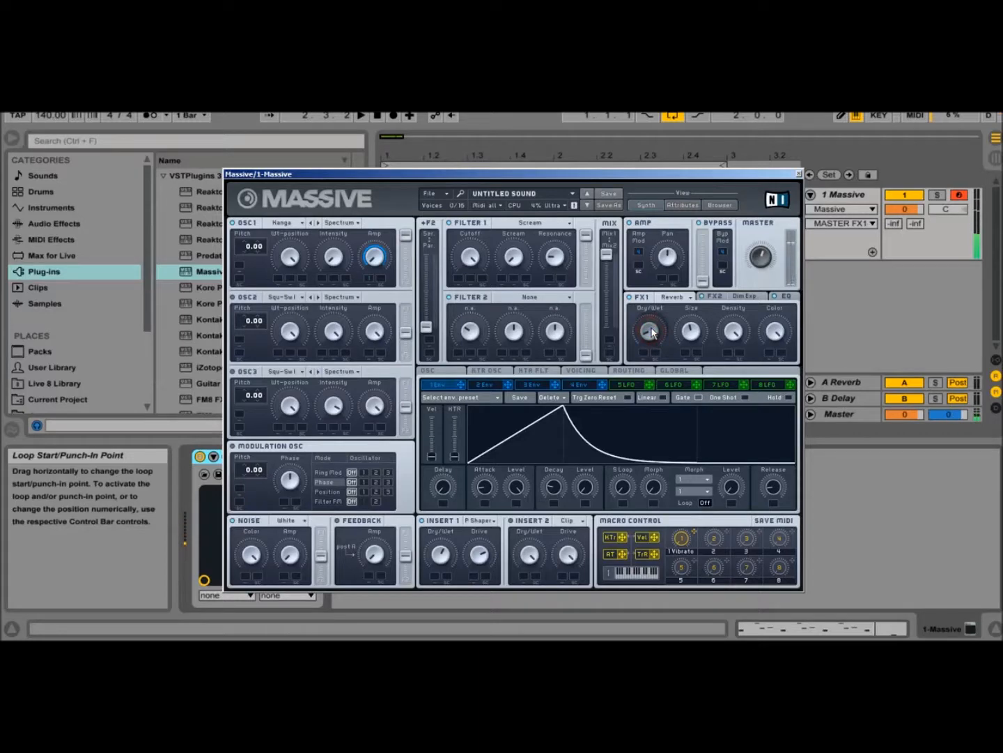
# Step: Review the FX2 Dimension Expander settings and the EQ's Low Shelf, Boost and High Shelf knobs
pyautogui.click(743, 298)
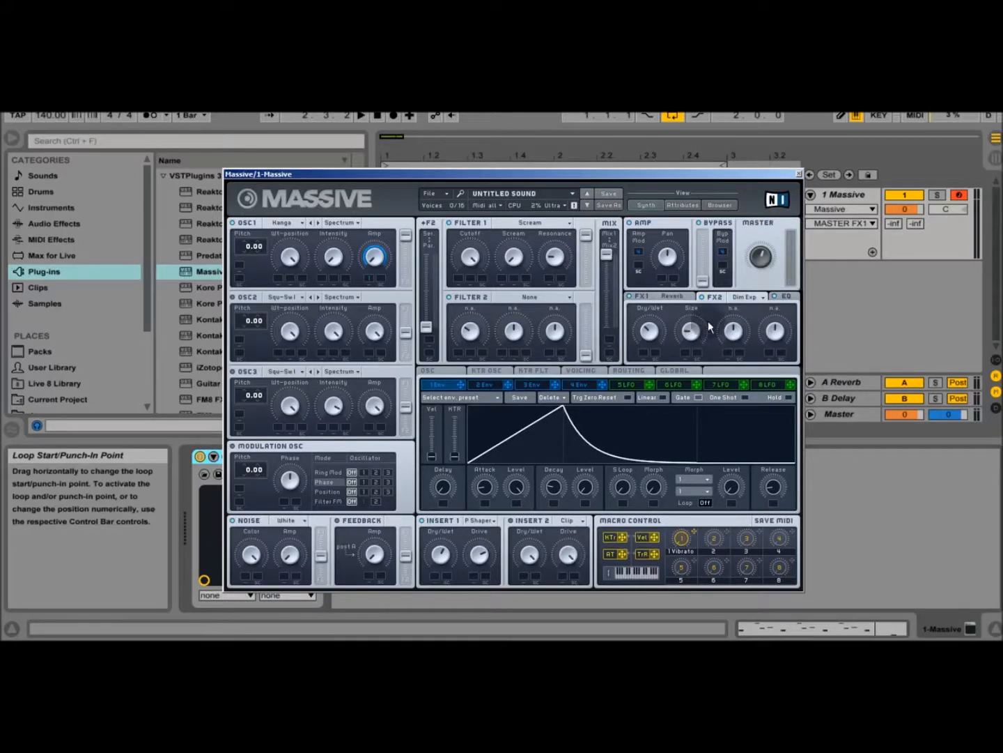
pyautogui.click(784, 296)
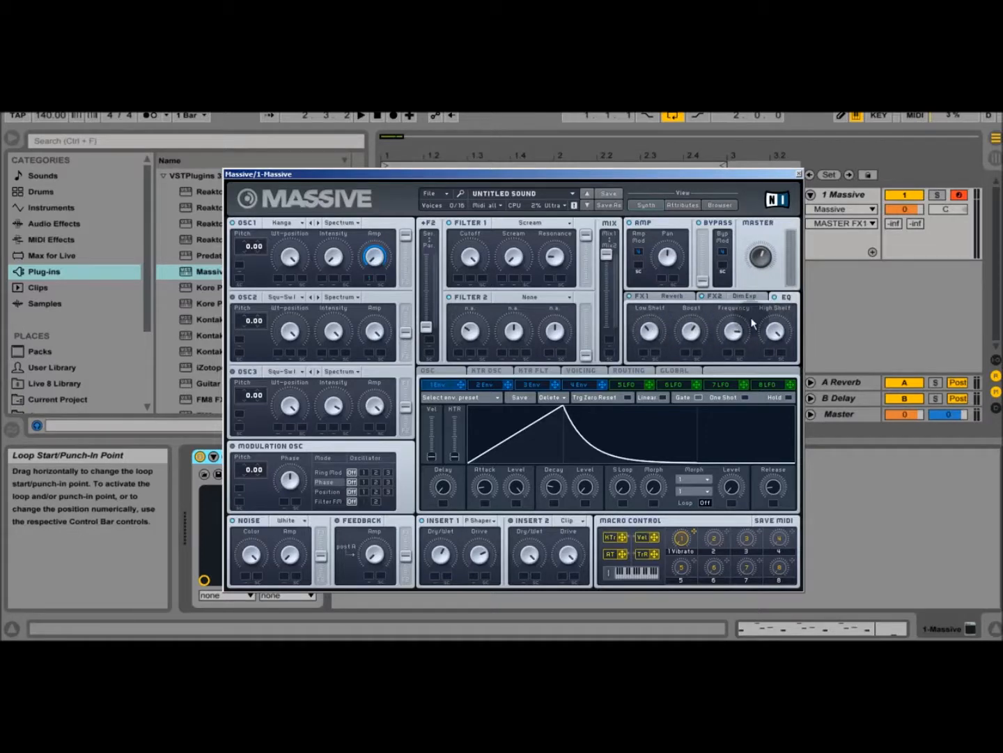
pyautogui.moveTo(653, 334); pyautogui.dragTo(651, 328)
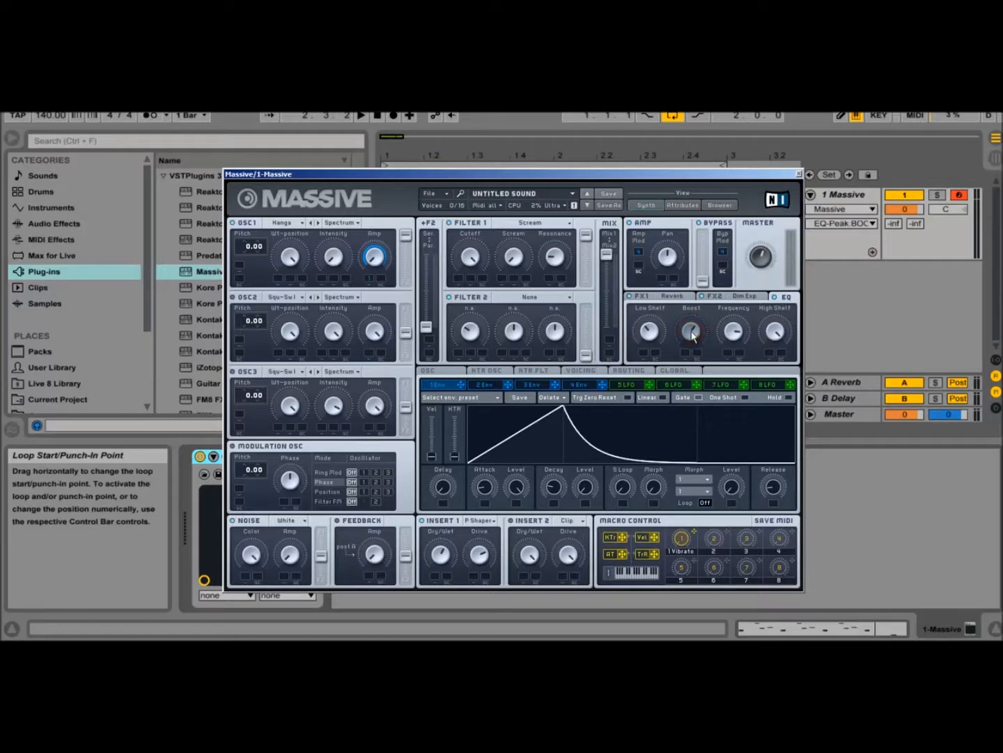
pyautogui.click(776, 332)
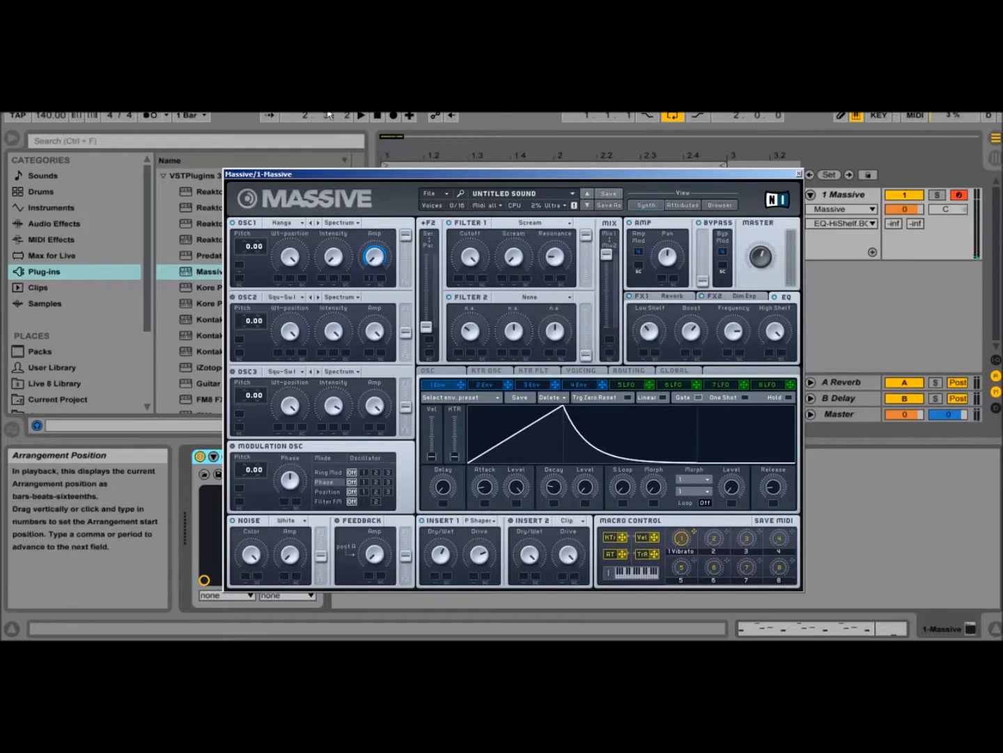
# Step: Shorten envelope 1's Attack and fine-tune its Decay, playing the loop to hear the changes
pyautogui.click(361, 115)
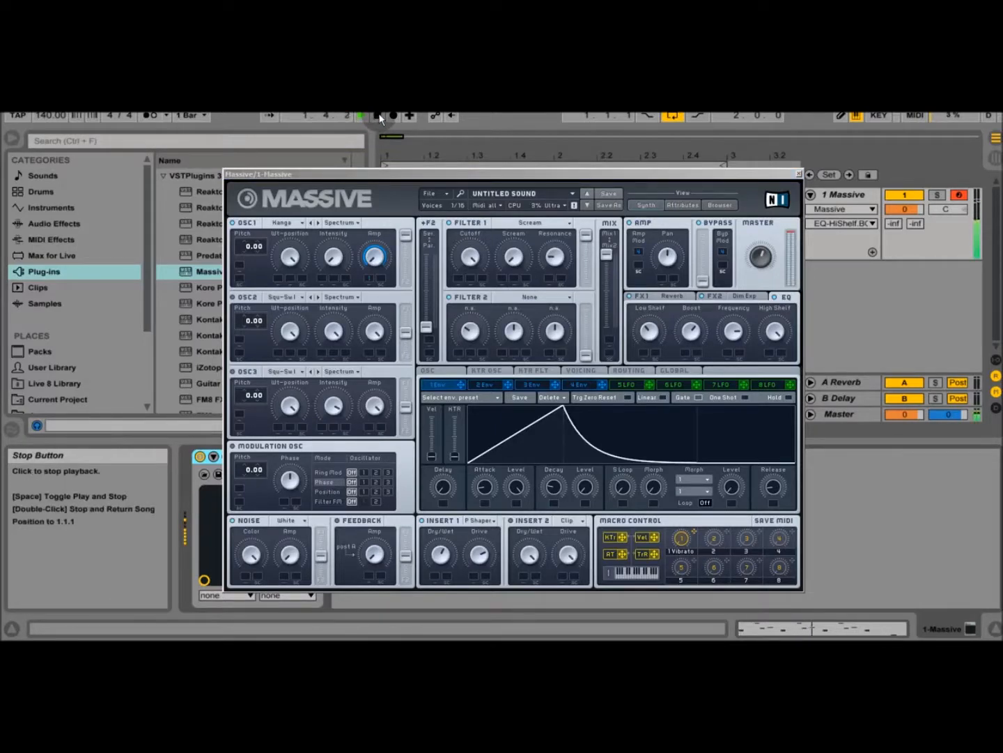
pyautogui.click(552, 489)
pyautogui.moveTo(552, 491); pyautogui.dragTo(554, 502)
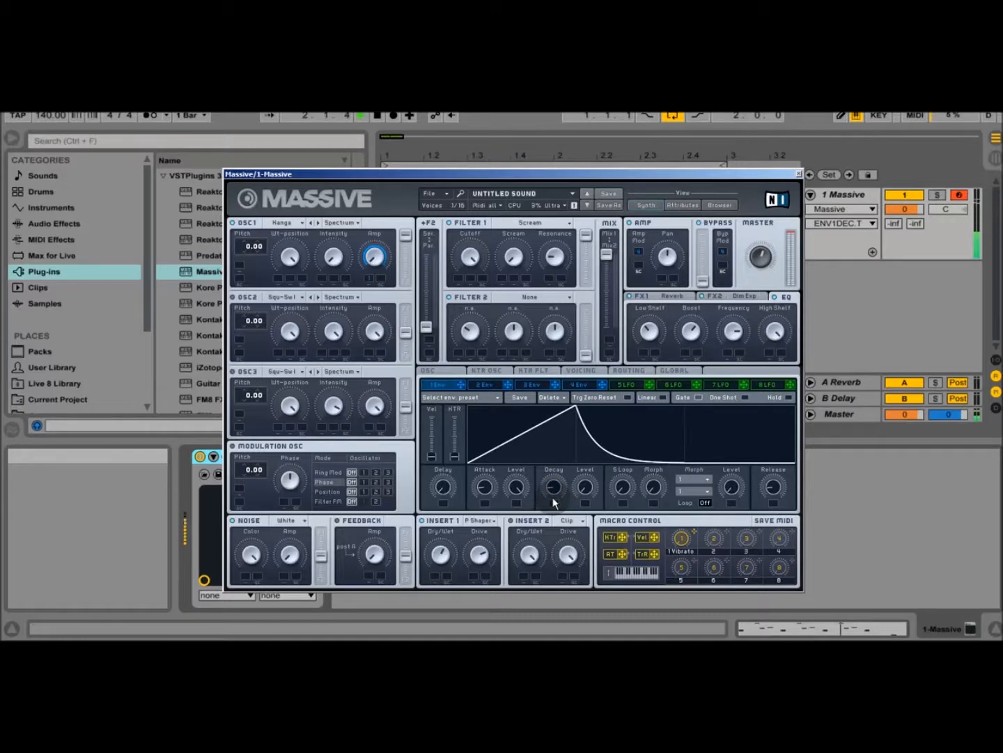
pyautogui.moveTo(484, 487); pyautogui.dragTo(489, 496)
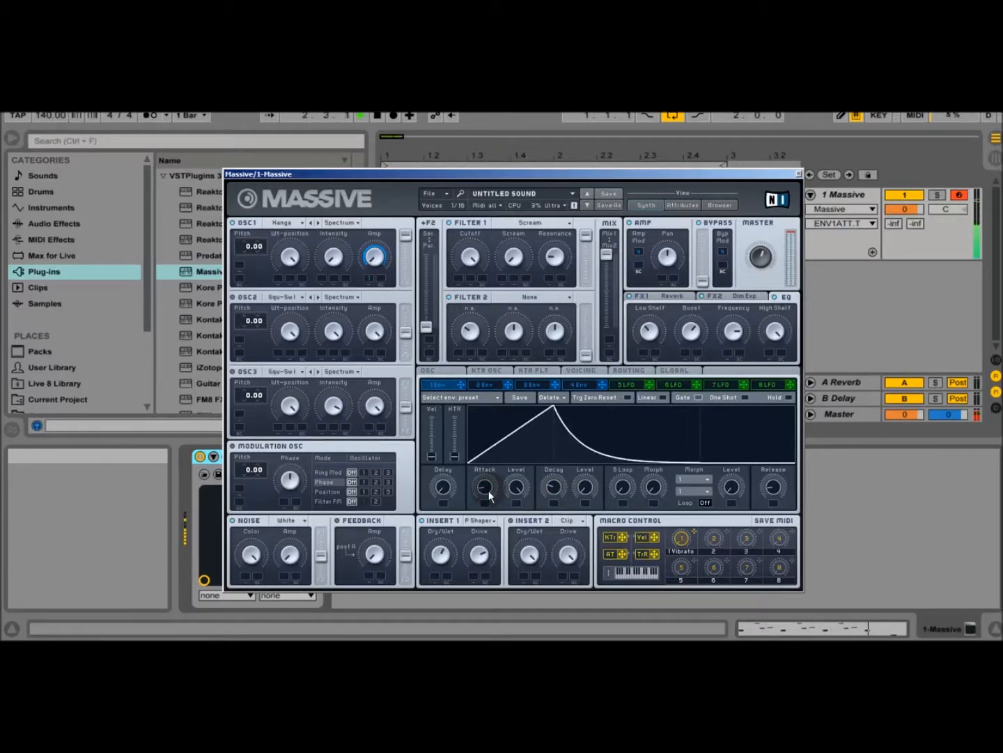
pyautogui.moveTo(489, 496); pyautogui.dragTo(488, 494)
pyautogui.click(377, 117)
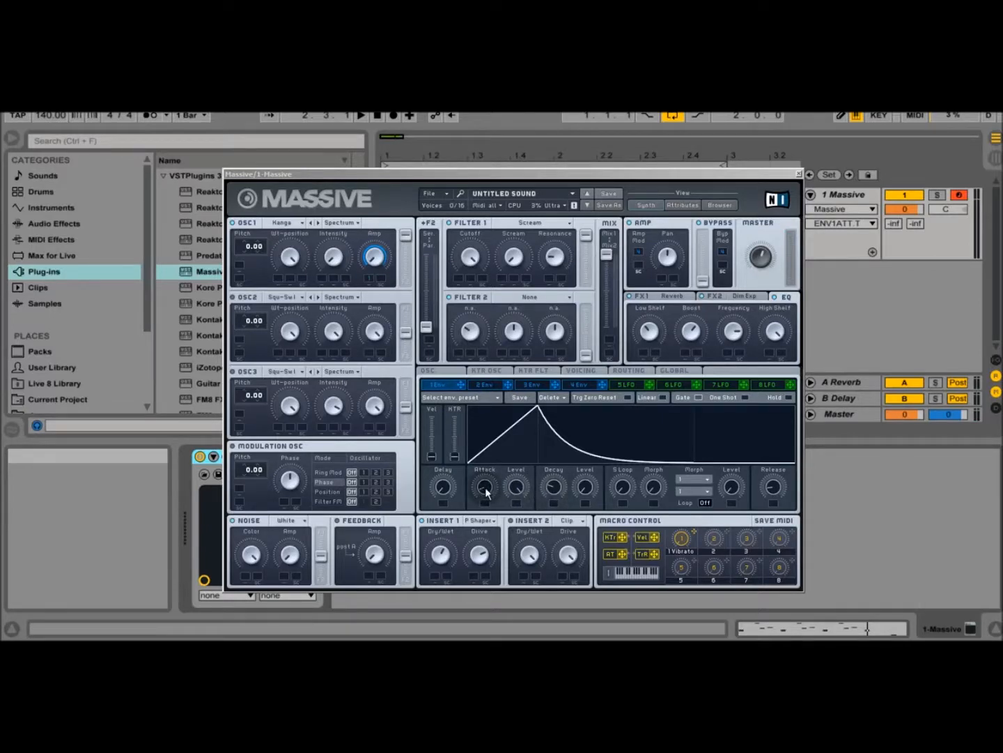
pyautogui.moveTo(487, 493)
pyautogui.mouseDown()
pyautogui.moveTo(499, 467)
pyautogui.moveTo(499, 492)
pyautogui.moveTo(489, 488)
pyautogui.mouseUp()
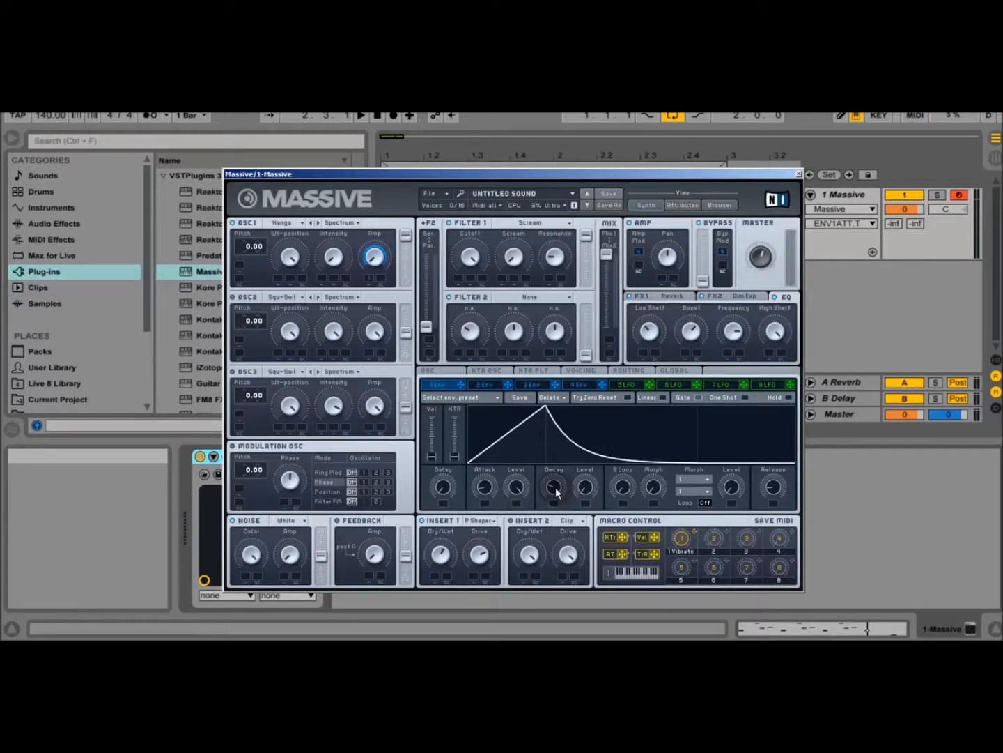
pyautogui.moveTo(556, 491); pyautogui.dragTo(557, 488)
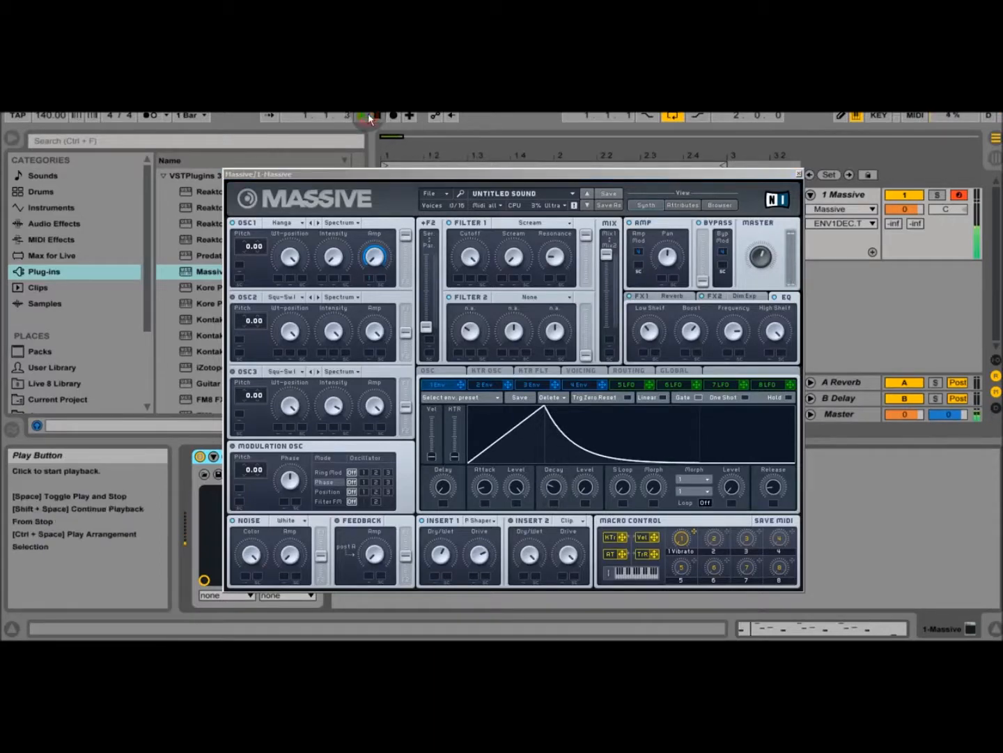
# Step: Lower insert 1's Drive while the loop plays, and stop playback
pyautogui.click(362, 114)
pyautogui.click(498, 555)
pyautogui.moveTo(498, 557); pyautogui.dragTo(486, 578)
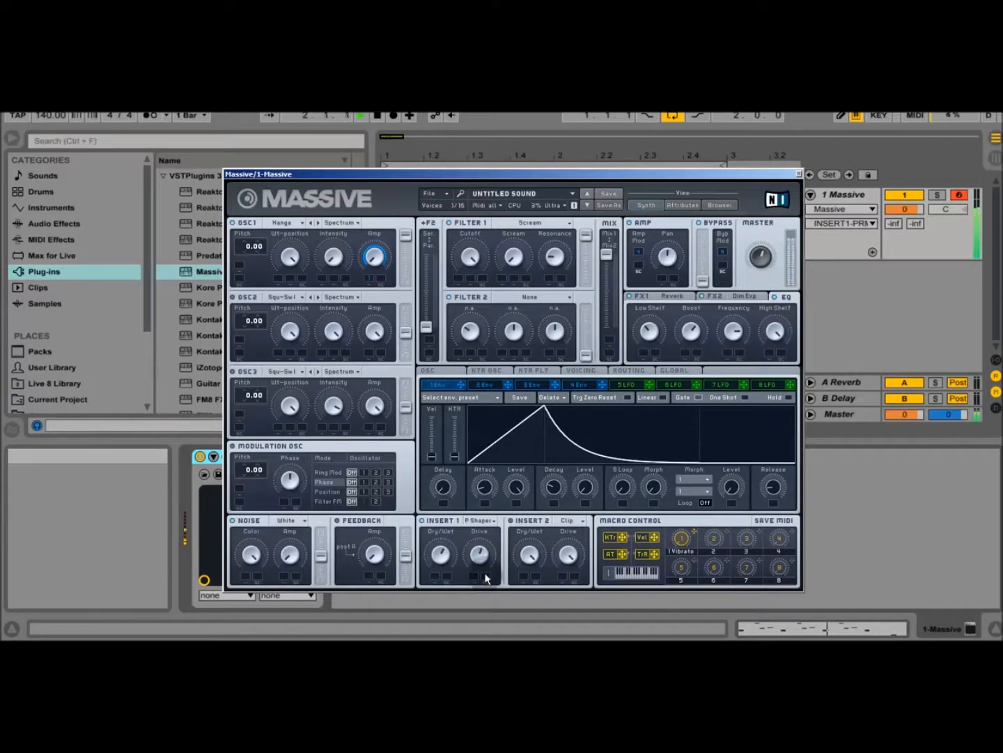
pyautogui.click(377, 115)
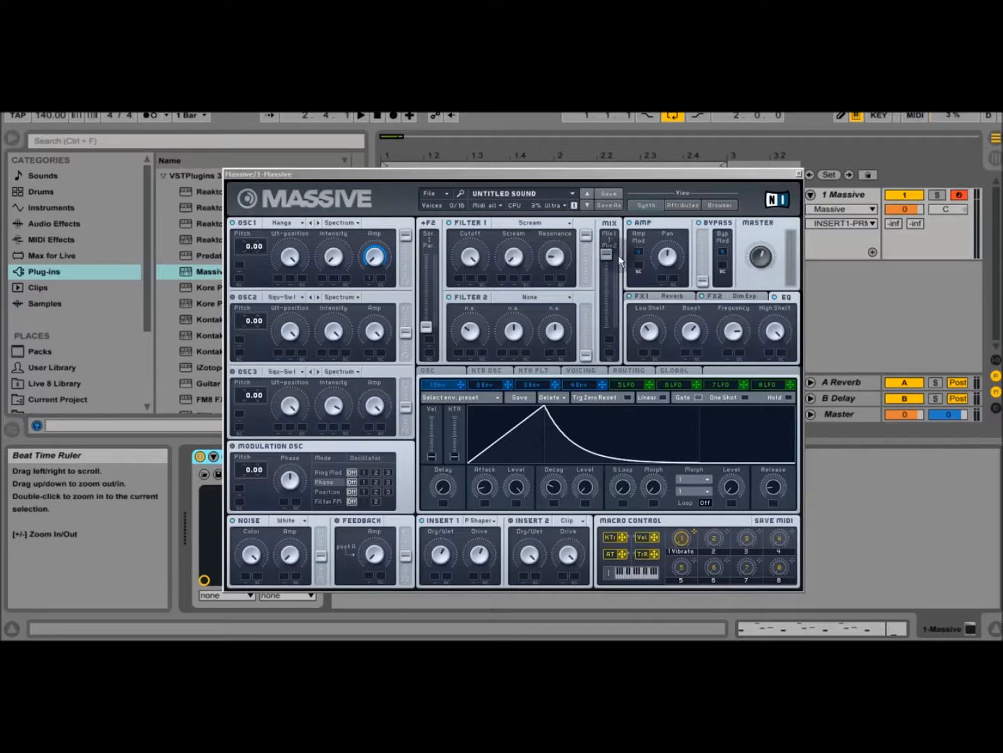
# Step: Show the FX2 settings and the FX1 Reverb settings again
pyautogui.click(751, 295)
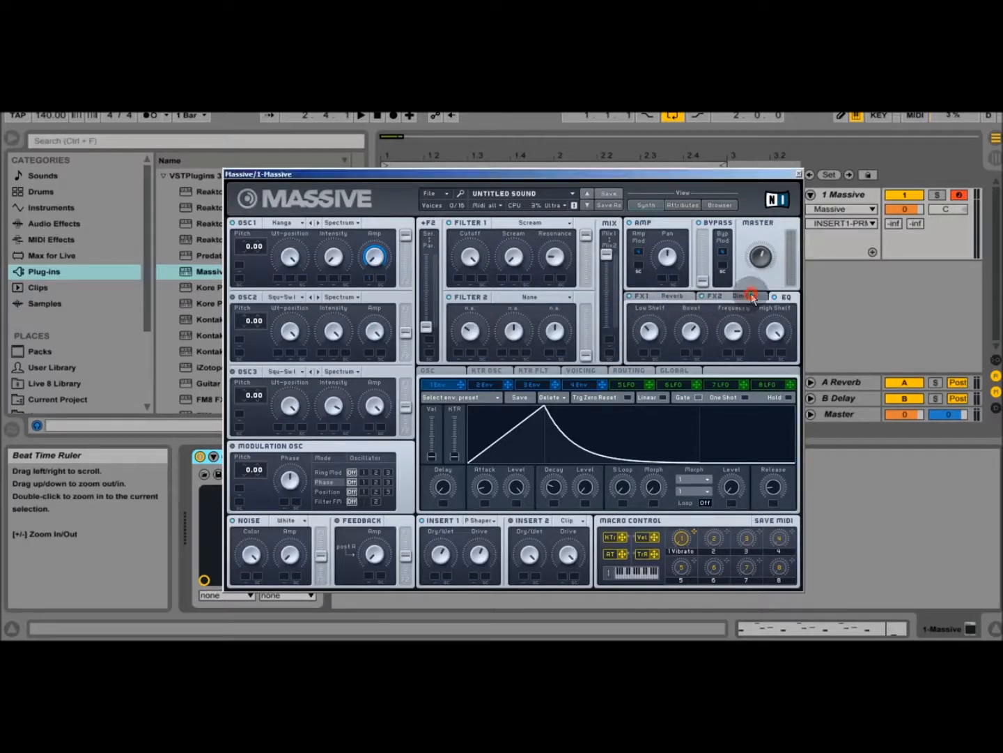
pyautogui.click(664, 296)
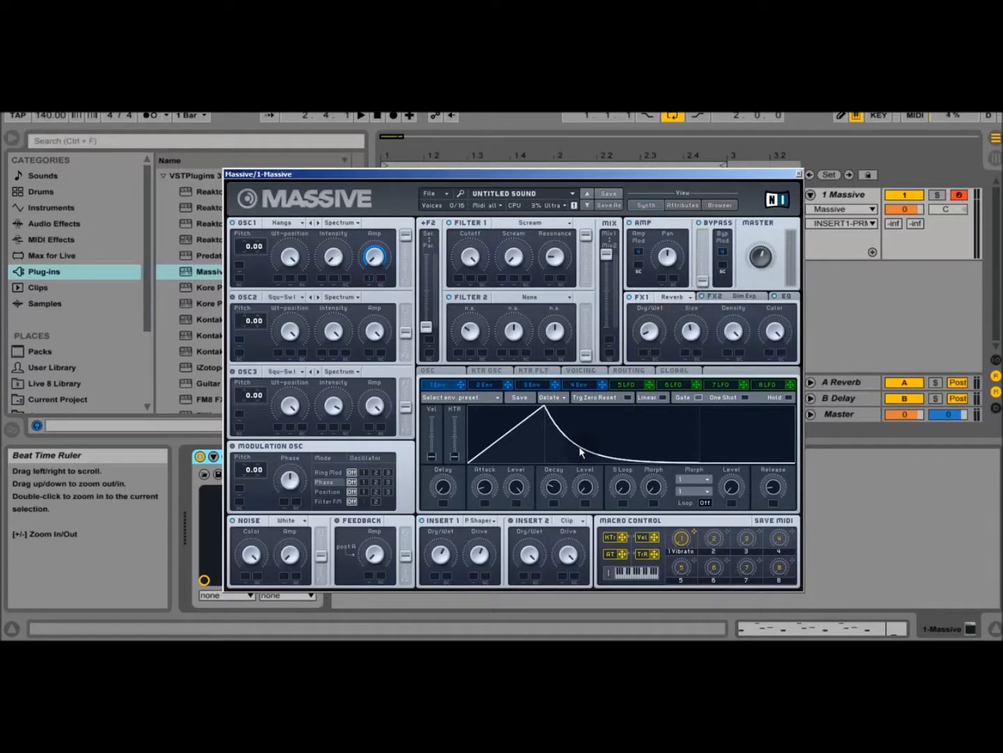